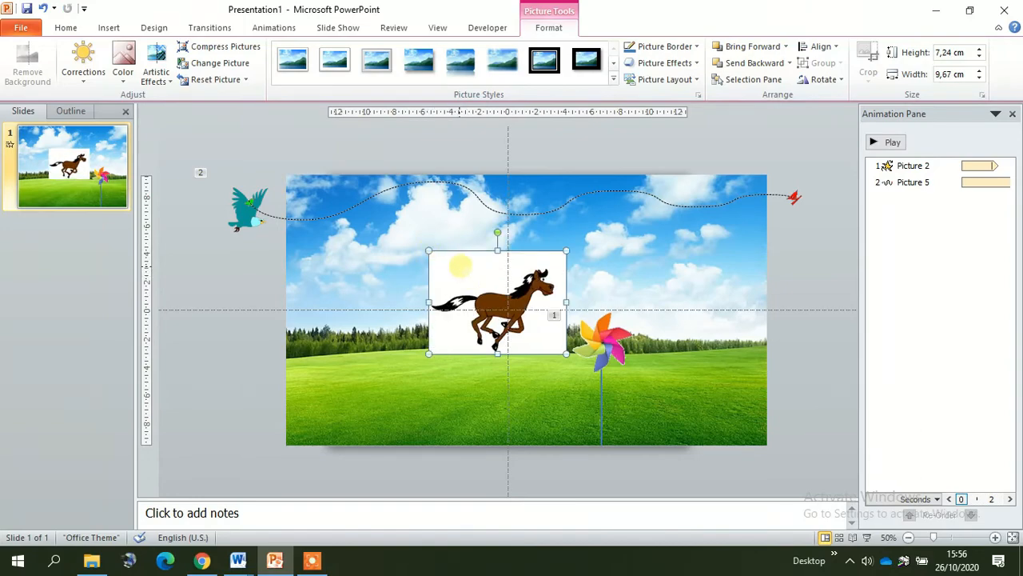
Make the horse picture's white background transparent and move the horse off the slide, just beyond the left edge of the meadow.
left_click(122, 68)
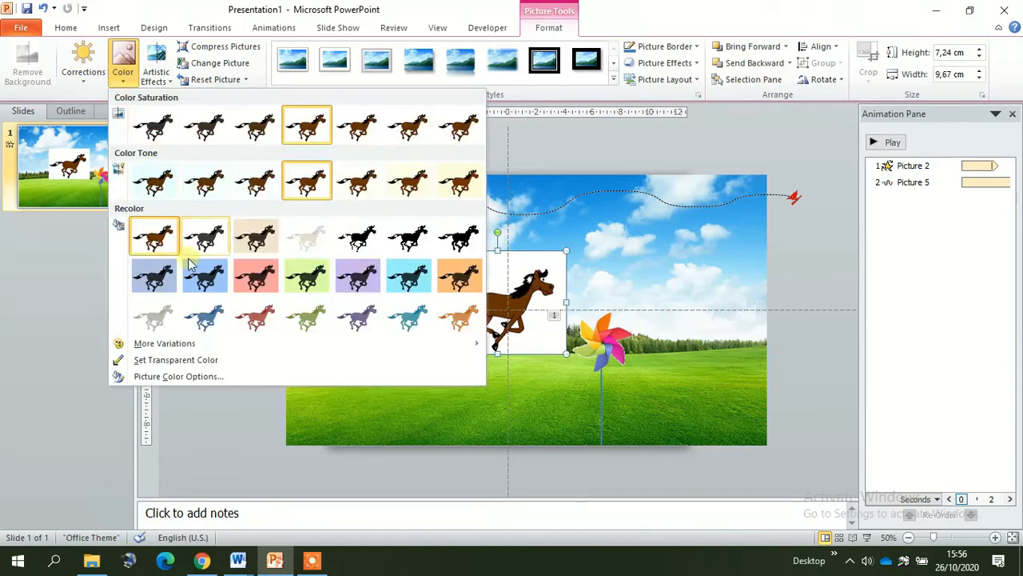
left_click(210, 361)
left_click(468, 272)
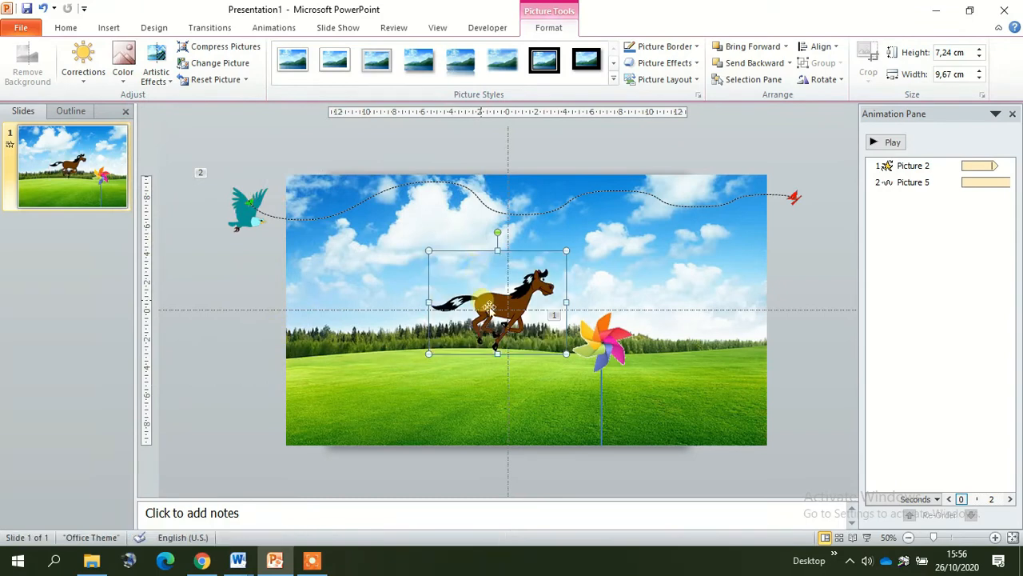
left_click_drag(520, 294, 240, 369)
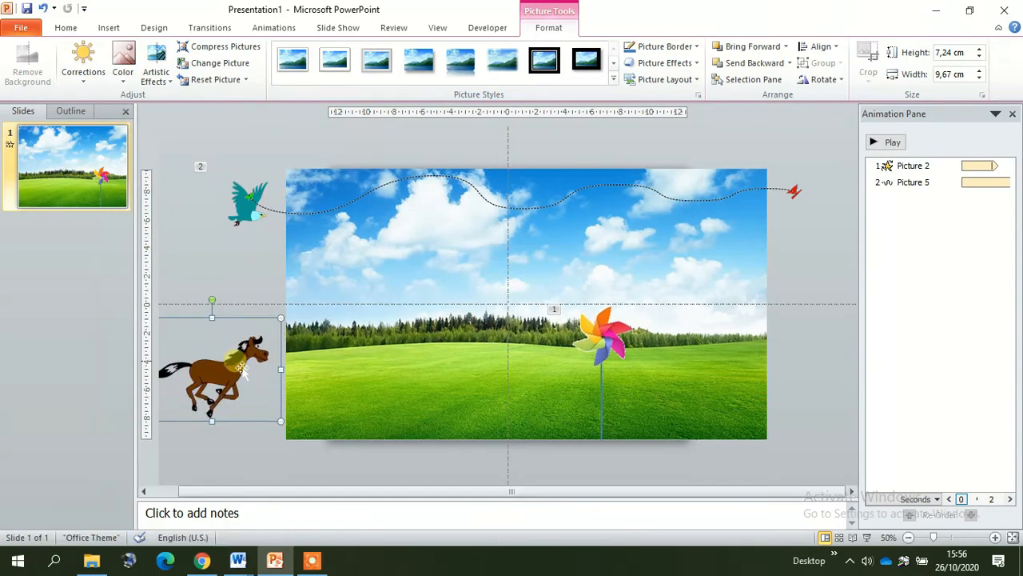
left_click_drag(242, 366, 248, 373)
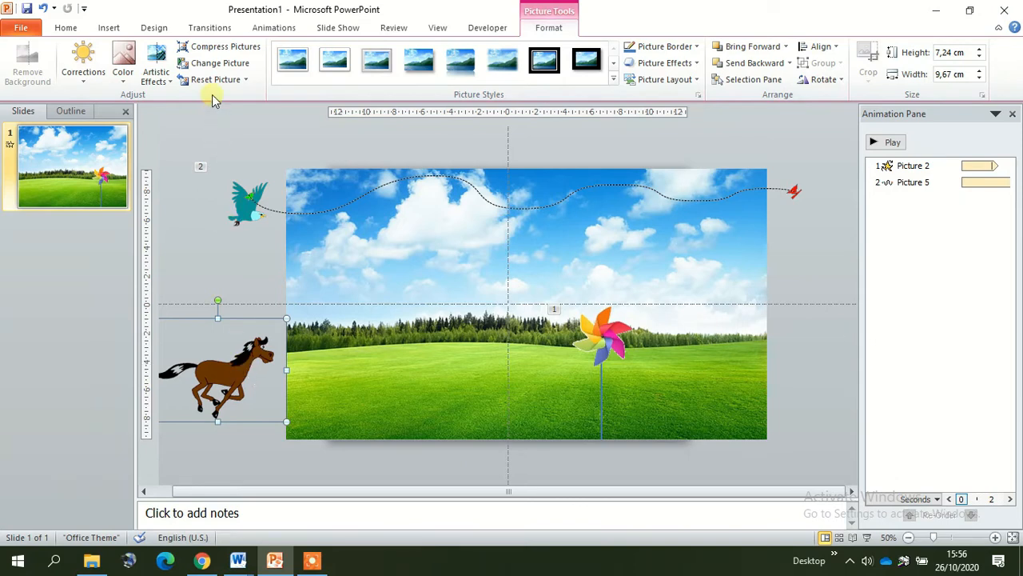
Add a Right motion path from the Lines & Curves group to the horse picture.
left_click(285, 28)
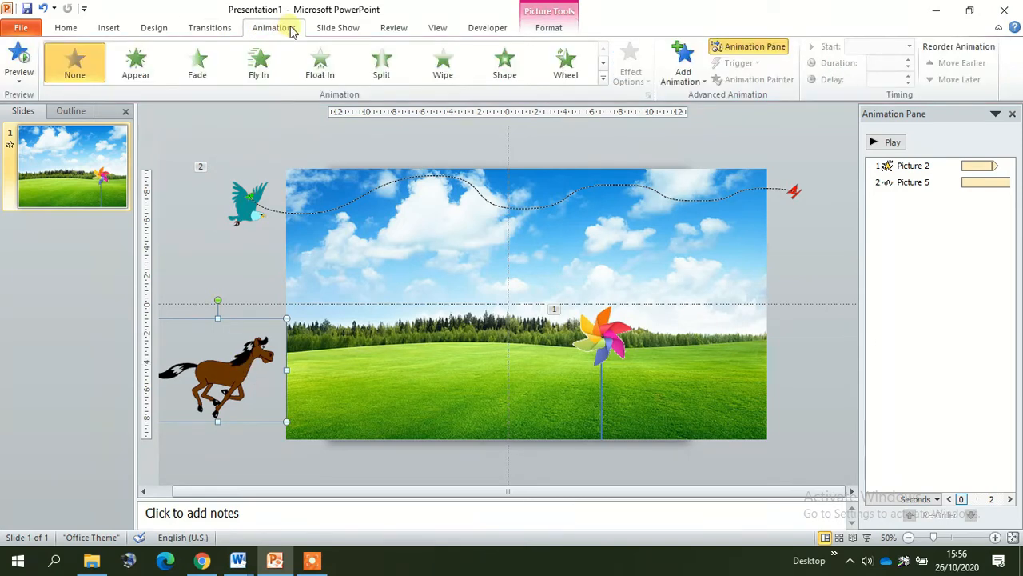
left_click(687, 70)
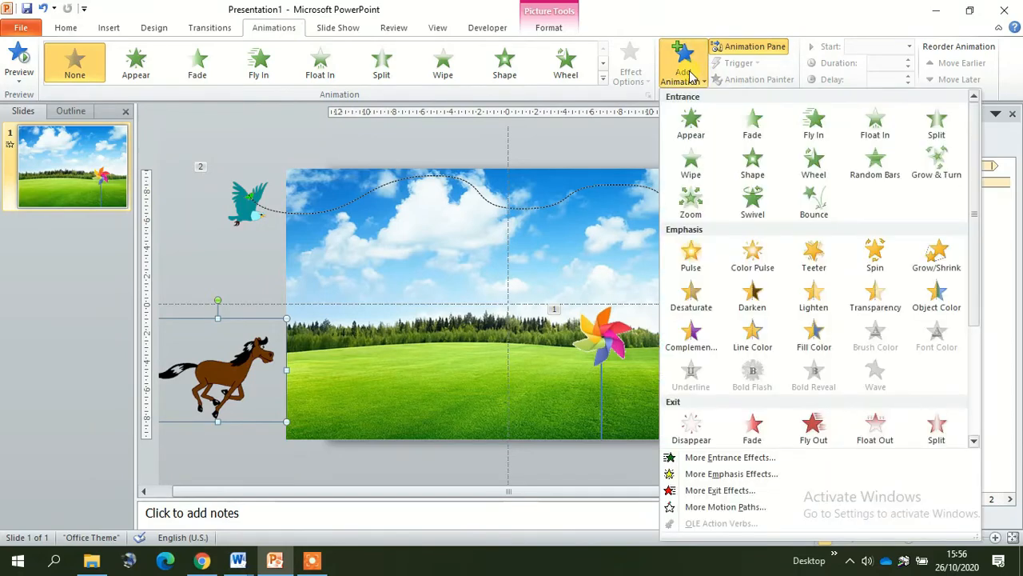
left_click(750, 508)
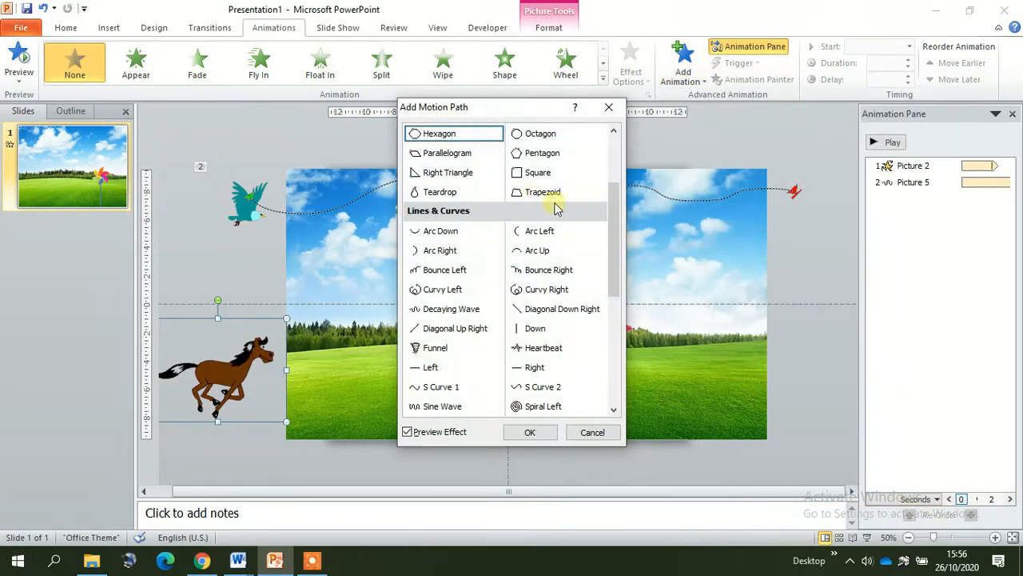
left_click_drag(612, 210, 622, 241)
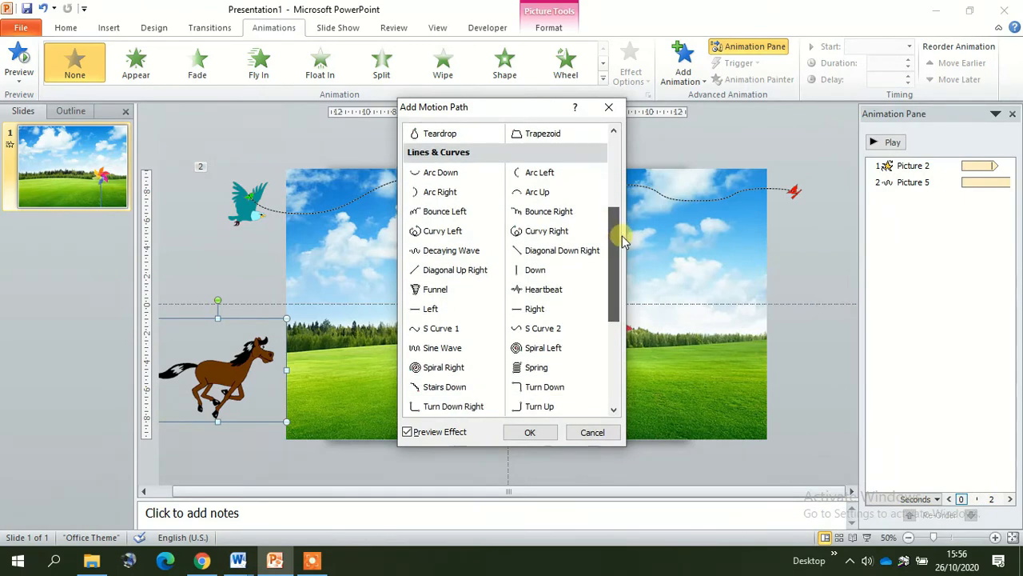
left_click(535, 310)
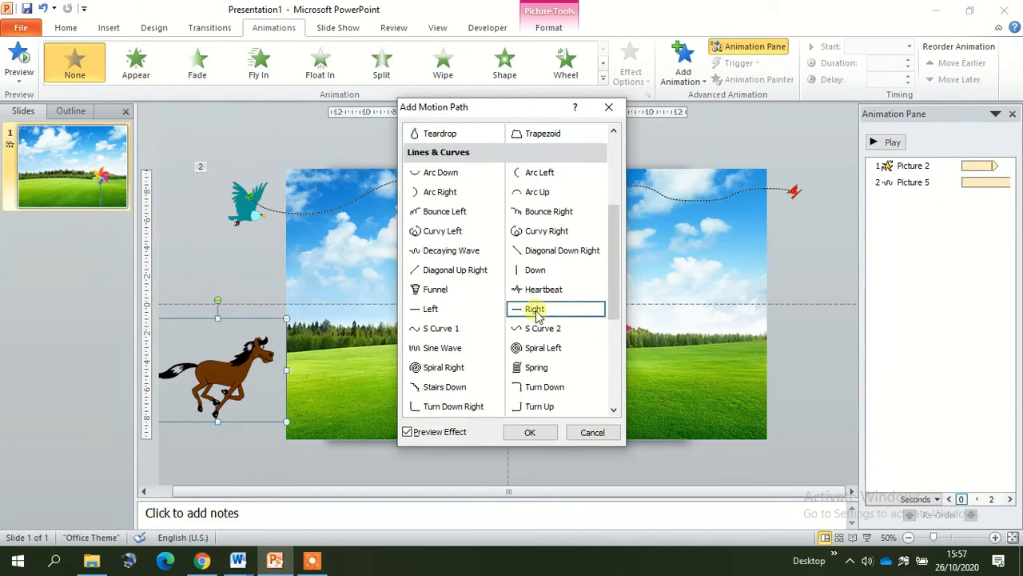
left_click(537, 432)
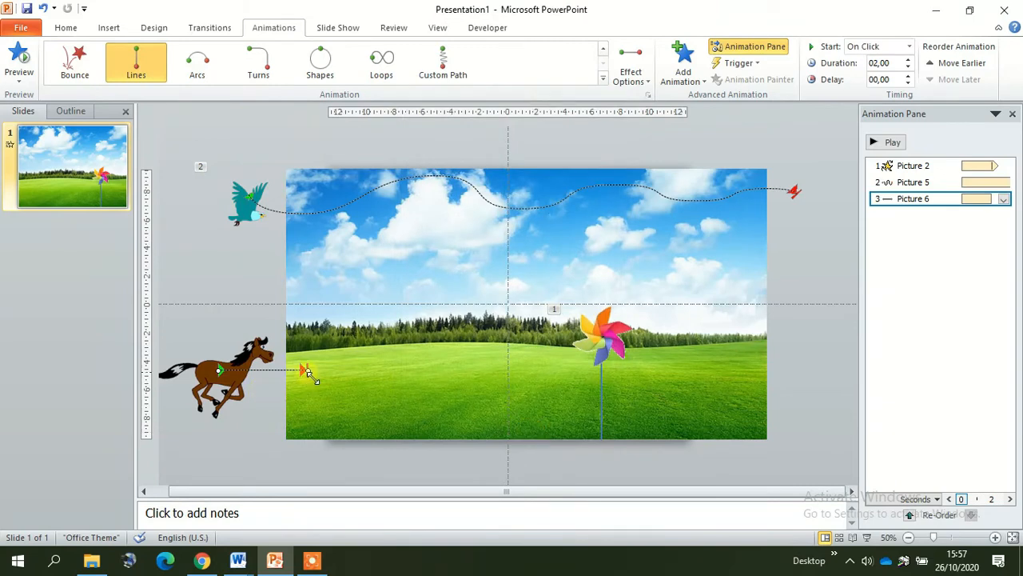
Extend the horse's motion path horizontally past the right edge of the background and preview the animation.
mouse_move(312, 376)
left_mouse_down()
mouse_move(533, 395)
mouse_move(782, 374)
mouse_move(801, 384)
mouse_move(792, 378)
left_mouse_up()
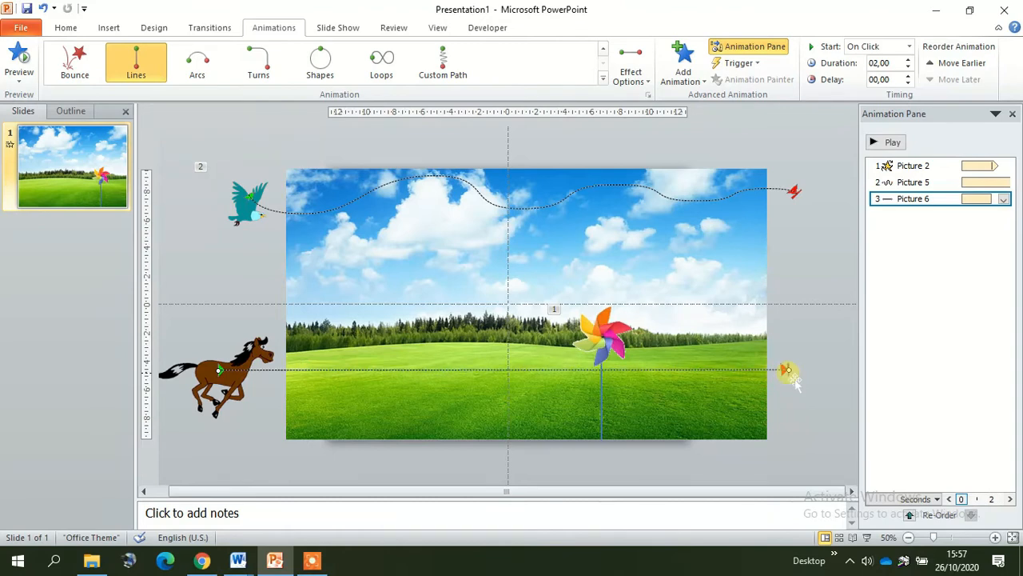
left_click(888, 142)
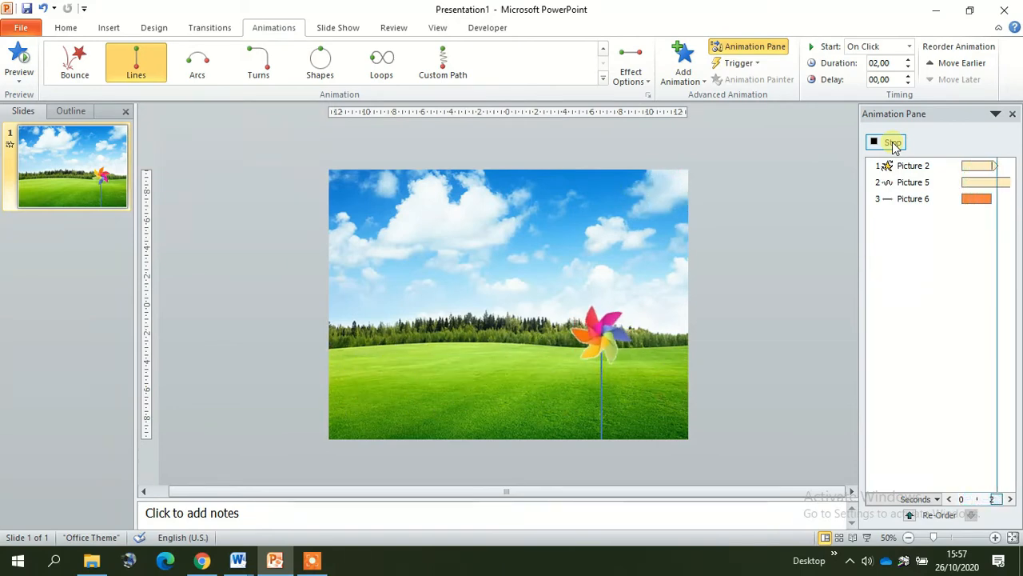
left_click(894, 144)
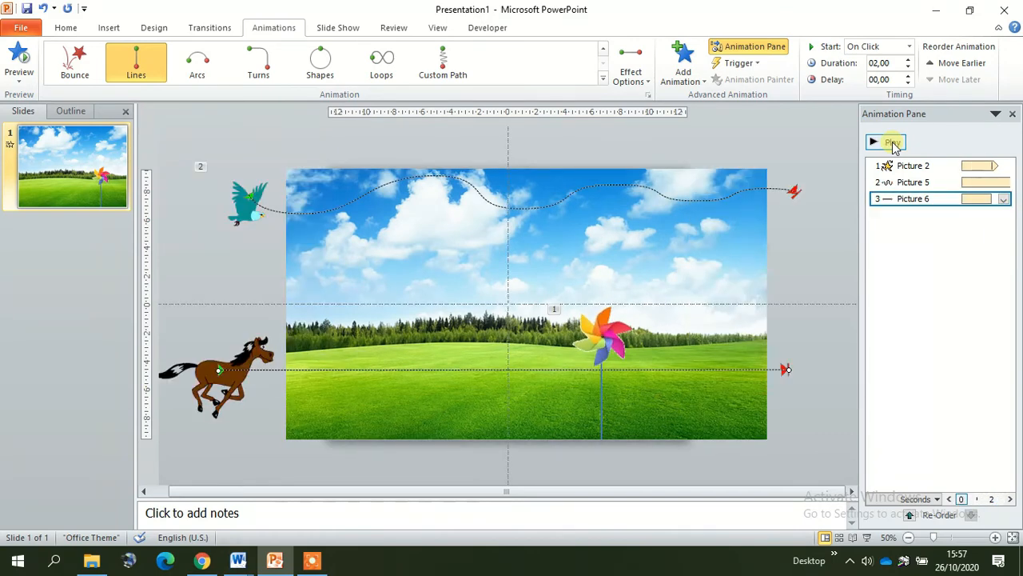
Set the duration of the horse's motion path to 05,00 seconds and preview it.
left_click(909, 60)
left_click(908, 60)
left_click(909, 60)
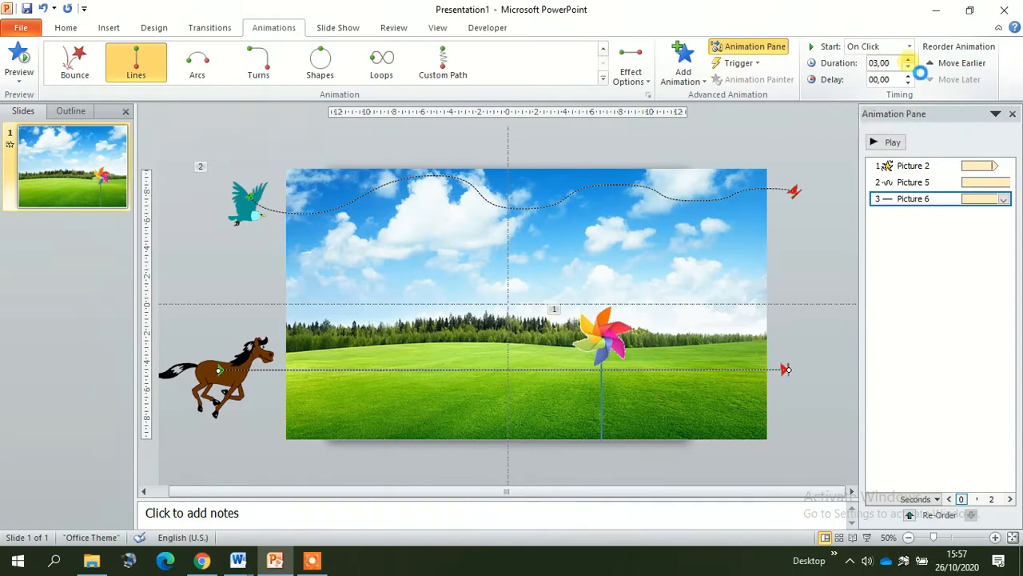
left_click(909, 60)
left_click(908, 60)
left_click(909, 60)
left_click(909, 60)
left_click(908, 60)
left_click(909, 61)
left_click(909, 60)
left_click(909, 61)
left_click(891, 141)
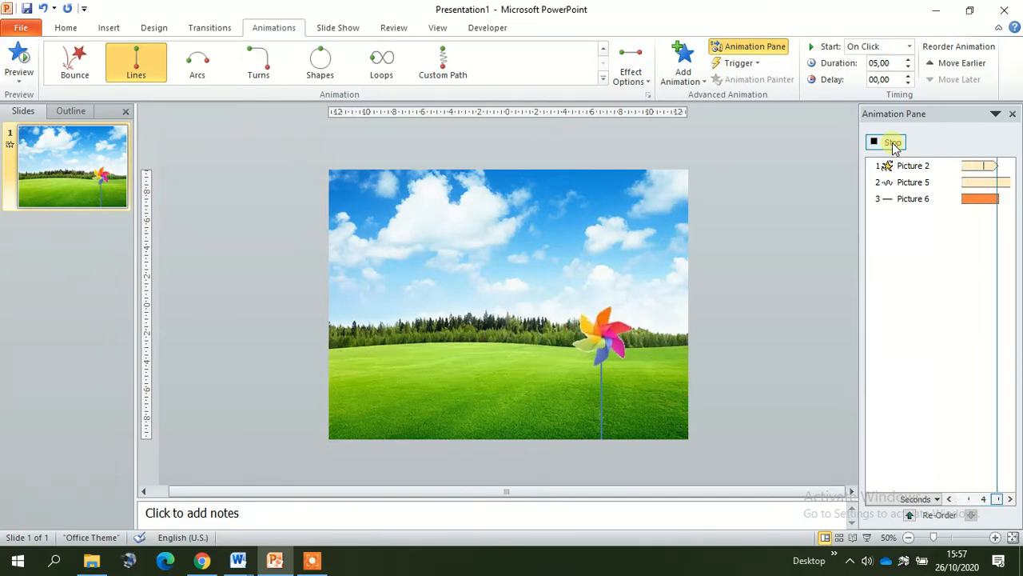
left_click(893, 144)
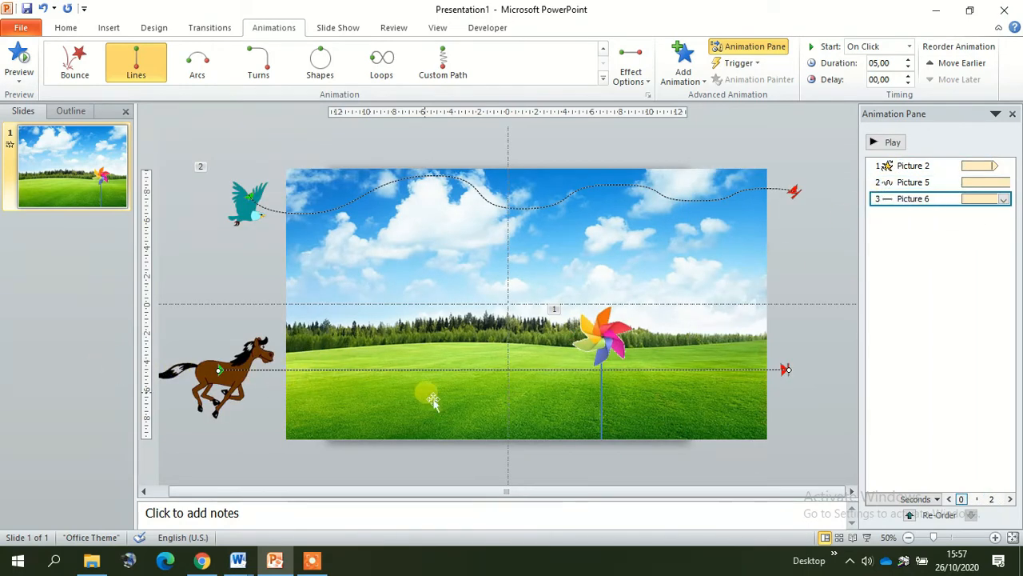
Bring the pinwheel and its pole together to the front of the slide.
left_click(609, 404)
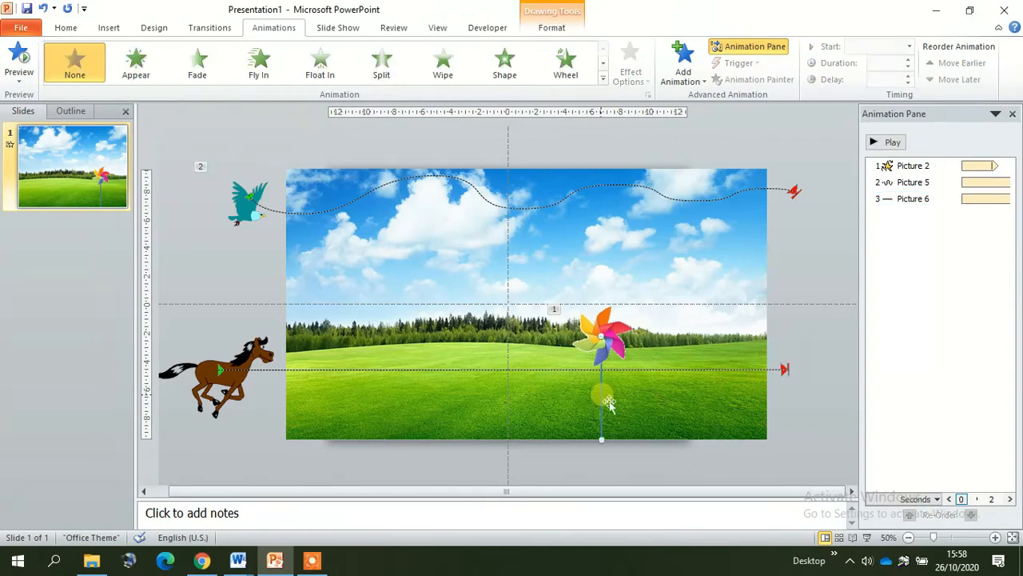
left_click(616, 340)
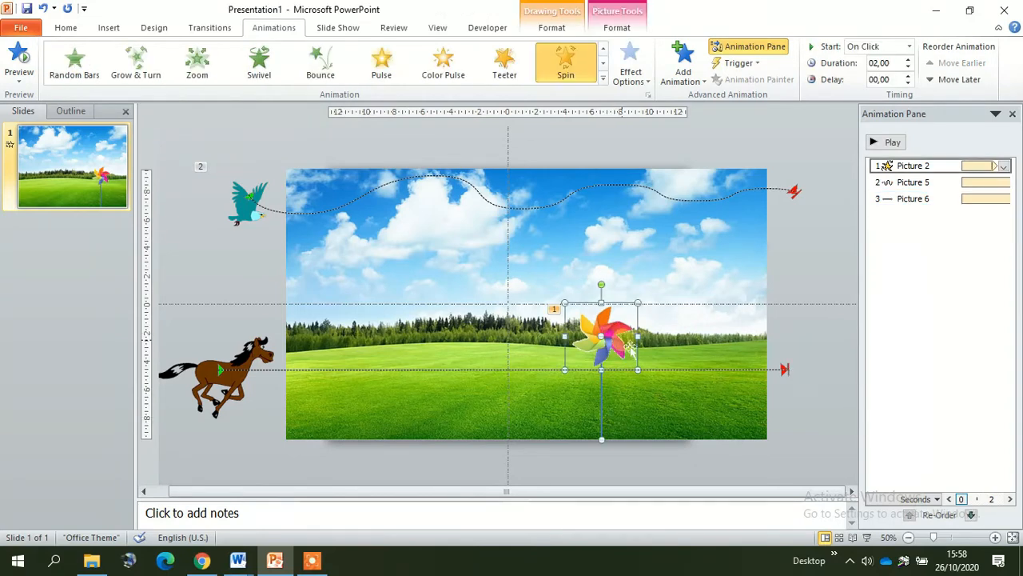
right_click(630, 346)
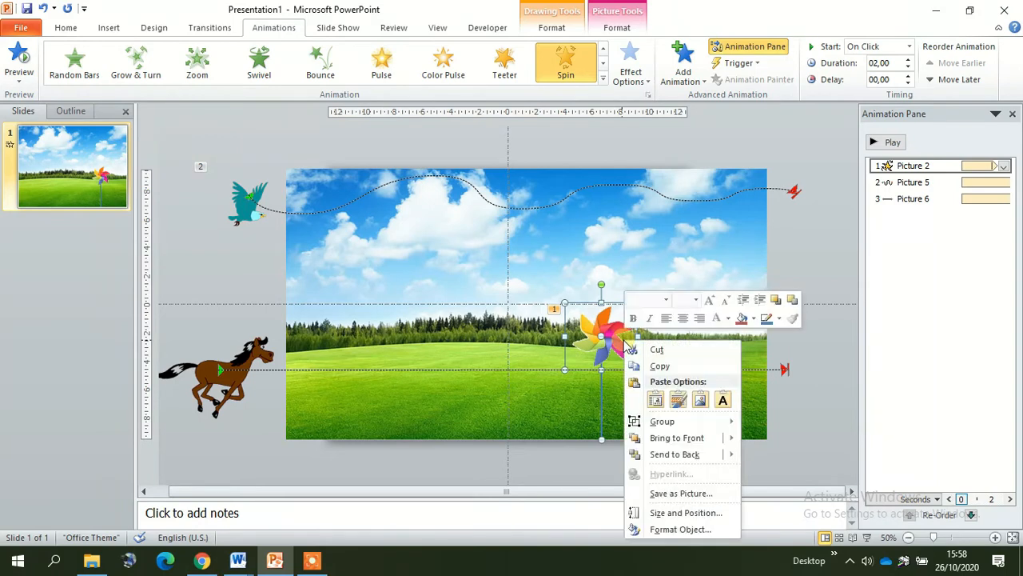
mouse_move(685, 442)
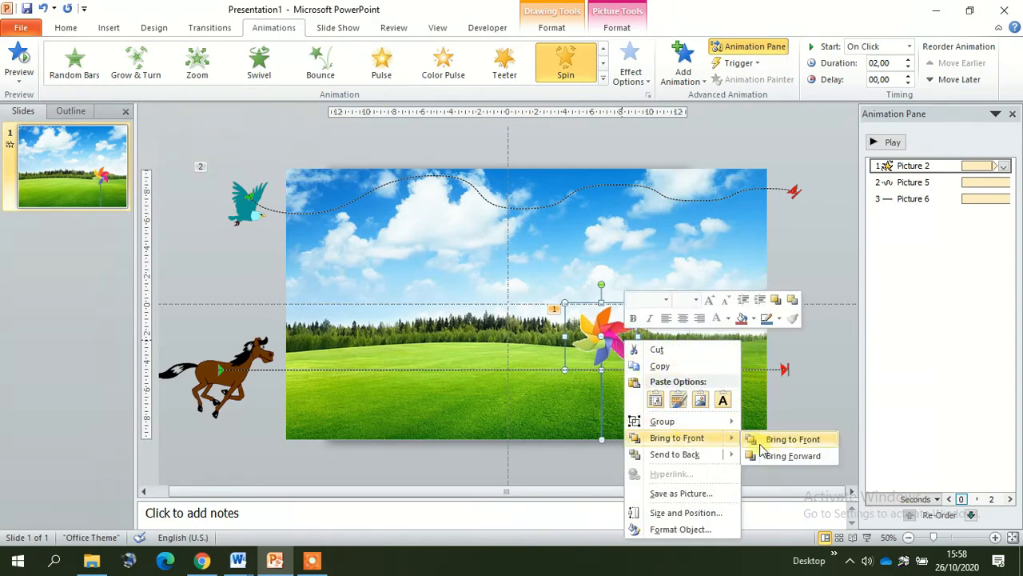
left_click(779, 439)
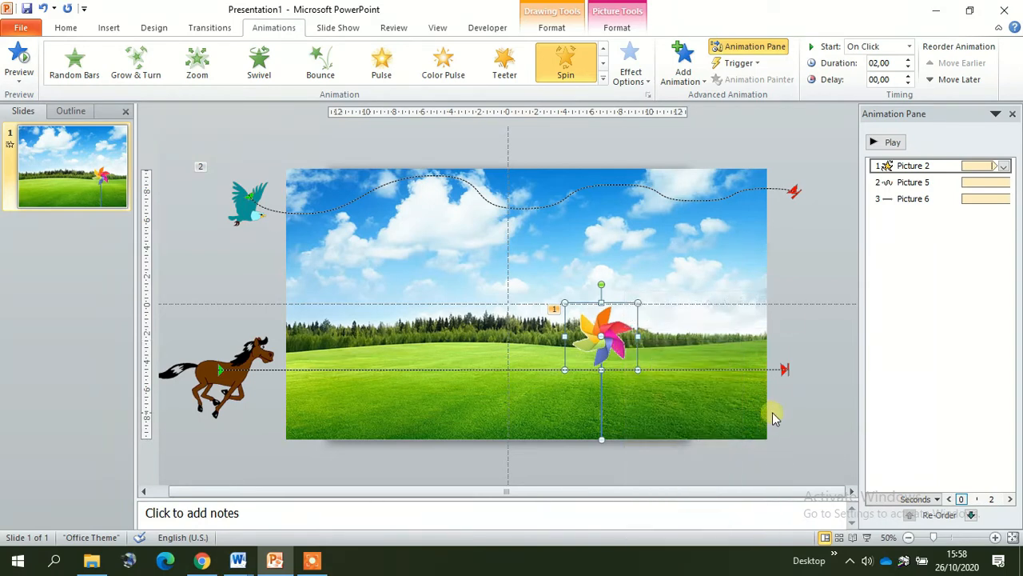
left_click(826, 420)
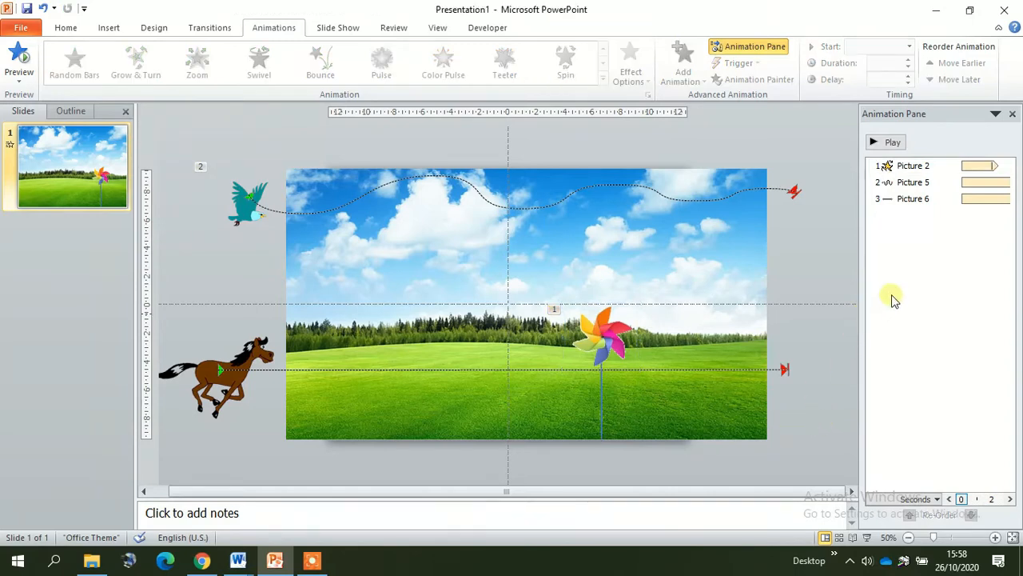
Set the horse's motion path animation (Picture 6) to start after previous.
left_click(933, 200)
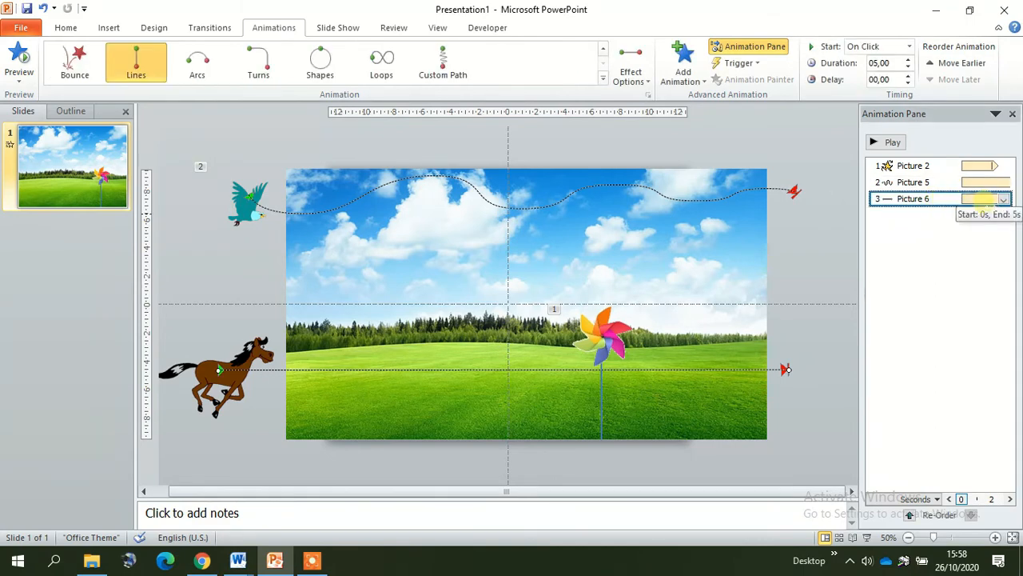
left_click(1003, 199)
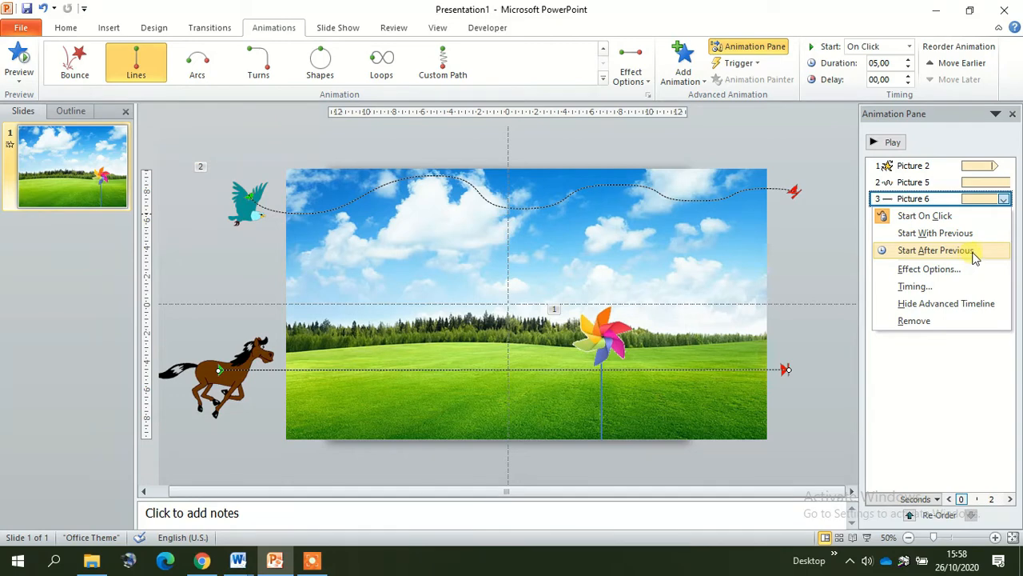
left_click(936, 250)
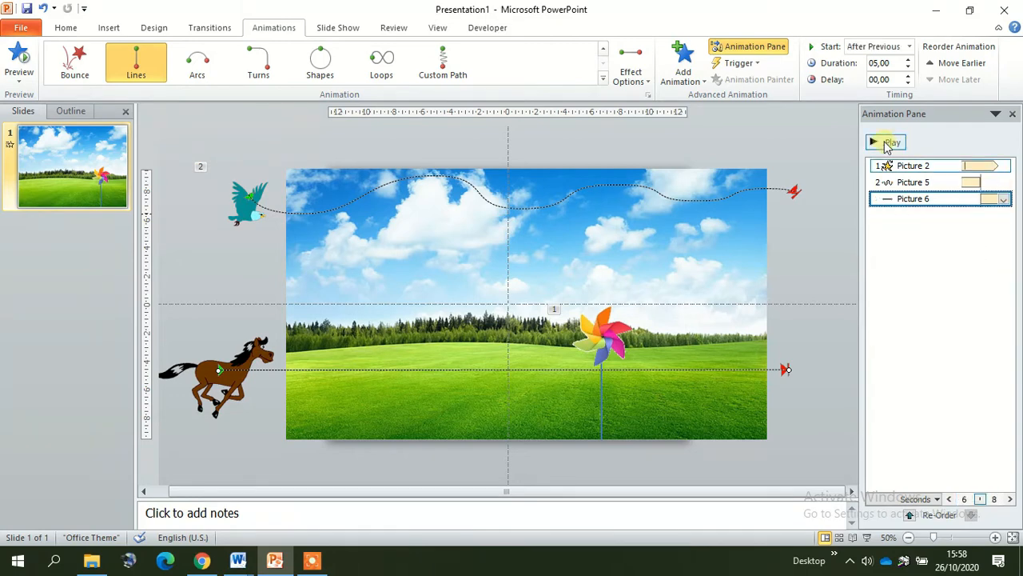
Run the slide show from the current slide to check the animations, advancing through them to the end.
left_click(868, 536)
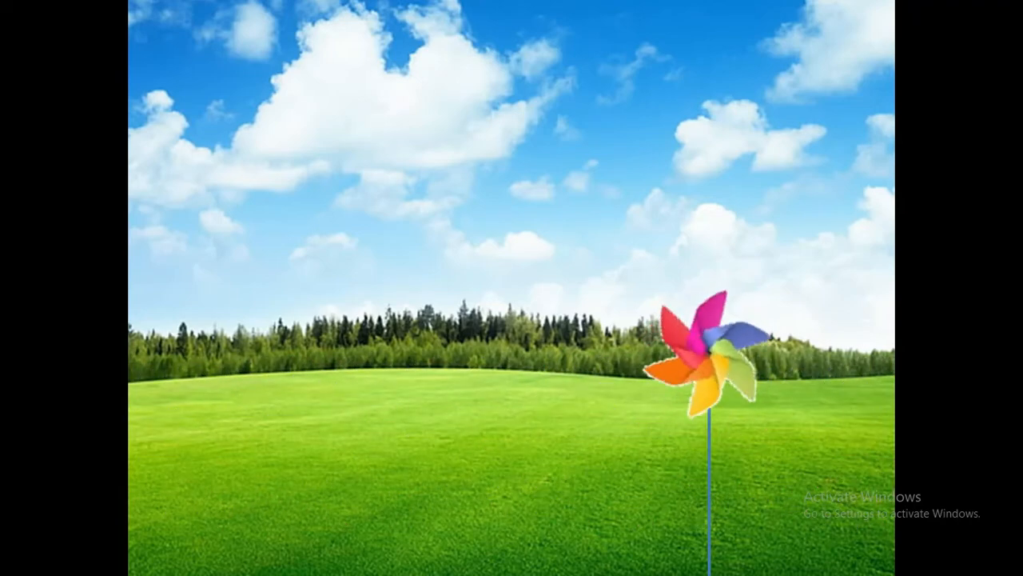
key("Right")
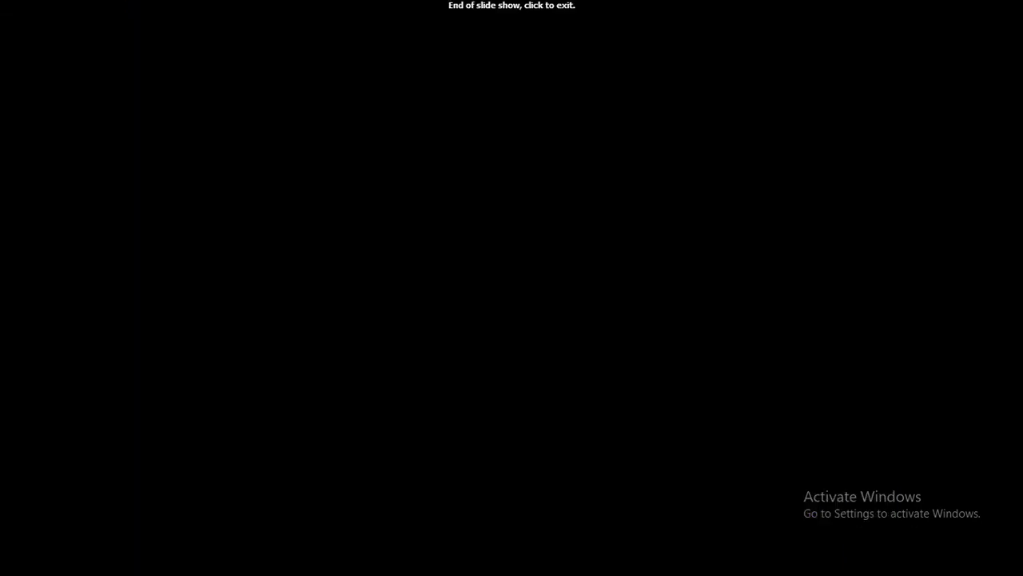
key("Right")
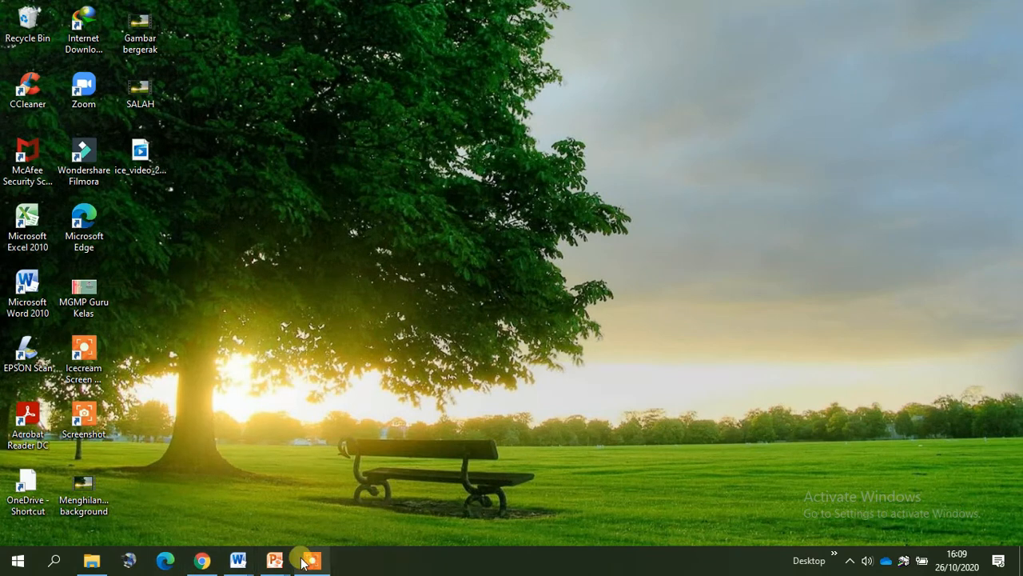
Switch to the "Materi LC Animasi dalam power point" presentation and start the slide show from its TRIGGER slide with the animals.
mouse_move(266, 566)
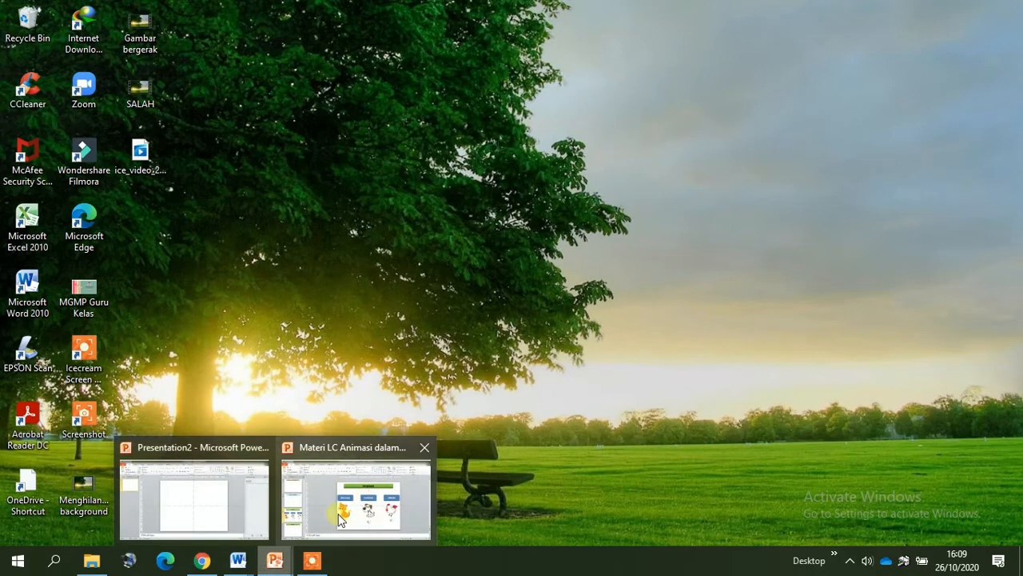
left_click(384, 482)
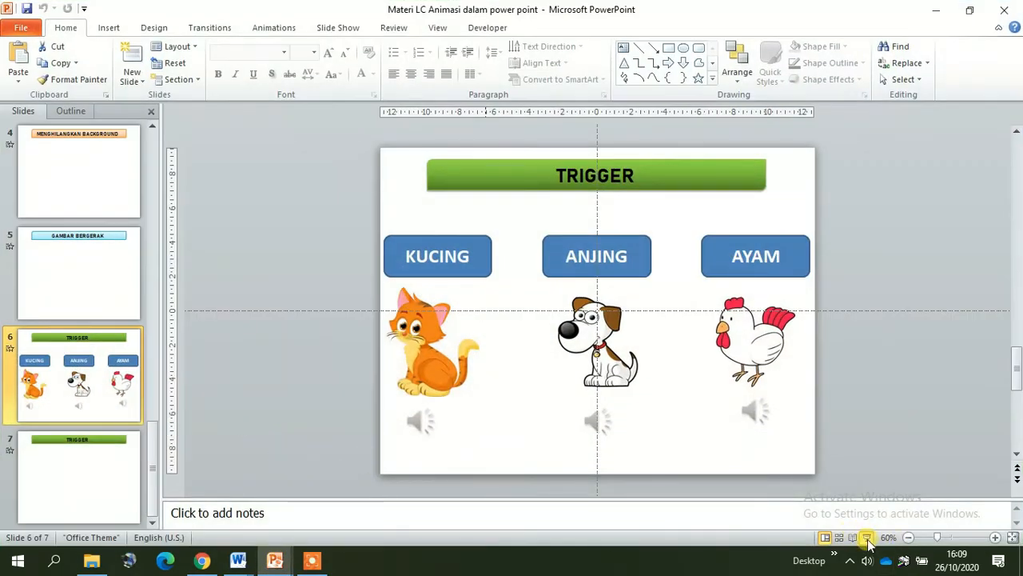
left_click(866, 537)
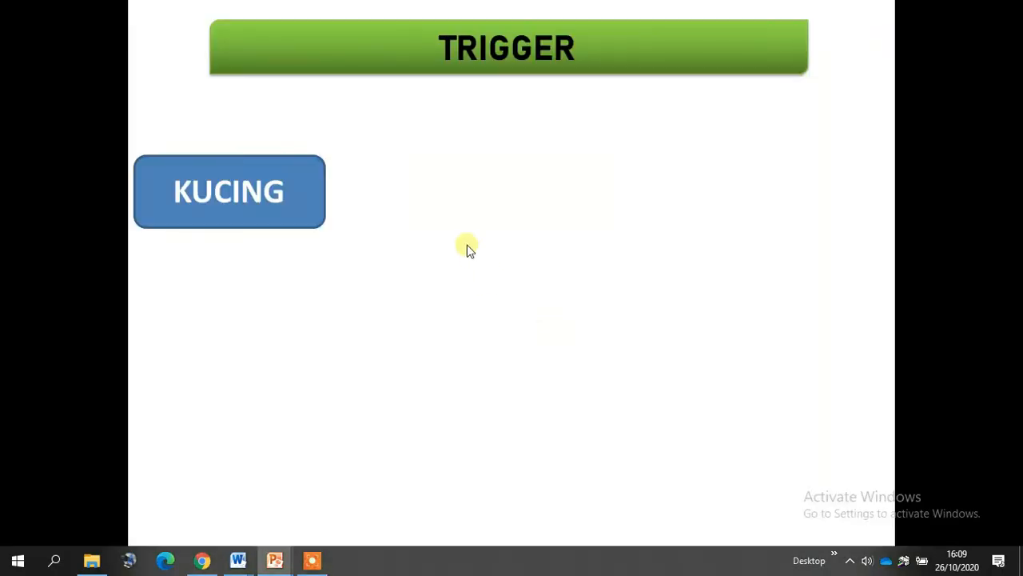